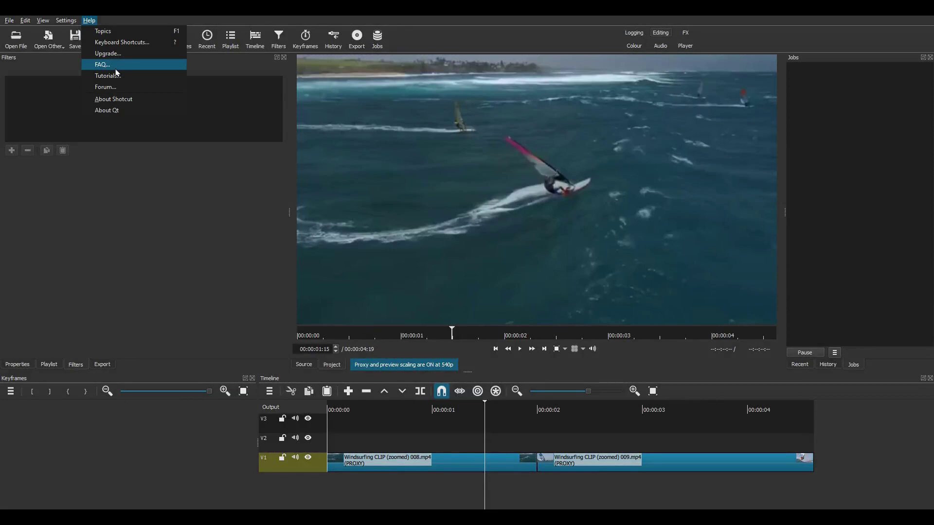
Look through the version information and the video mode settings without changing anything
{"action": "left_click", "coordinate": [114, 99]}
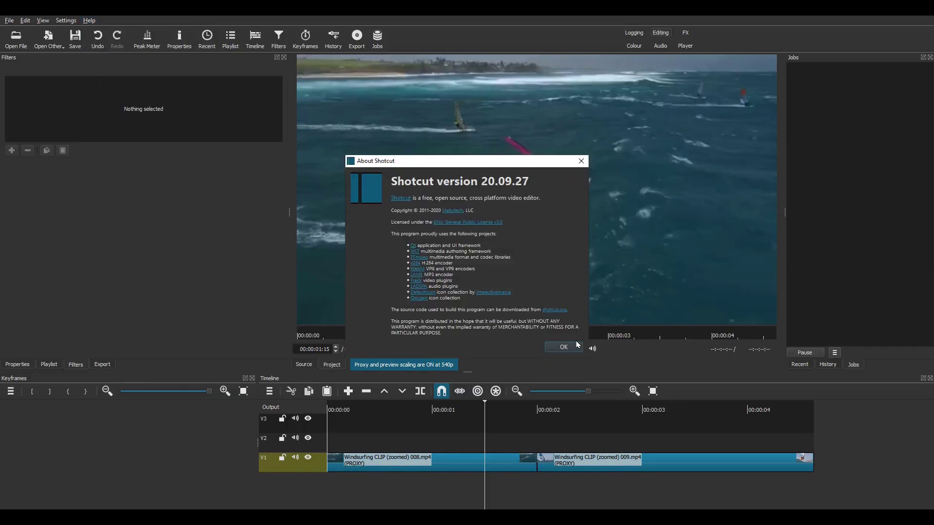
{"action": "left_click", "coordinate": [577, 346]}
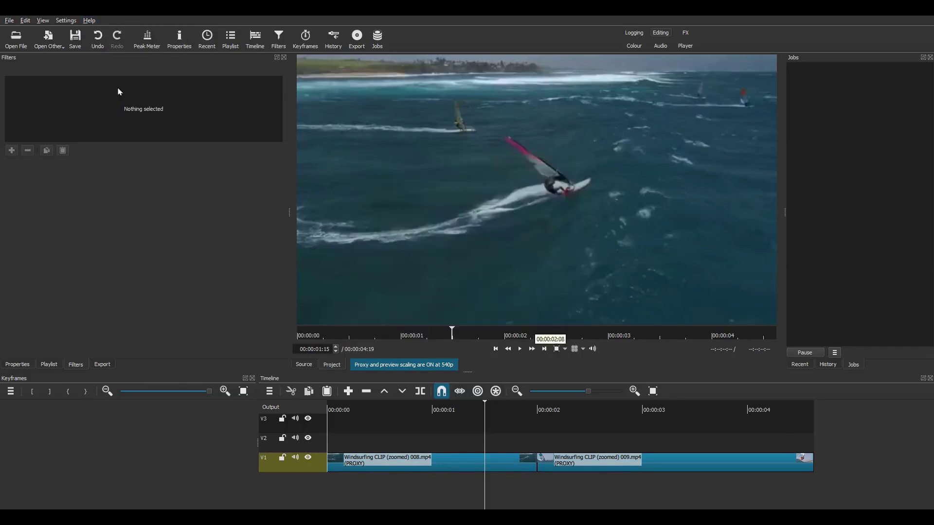
{"action": "left_click", "coordinate": [68, 22]}
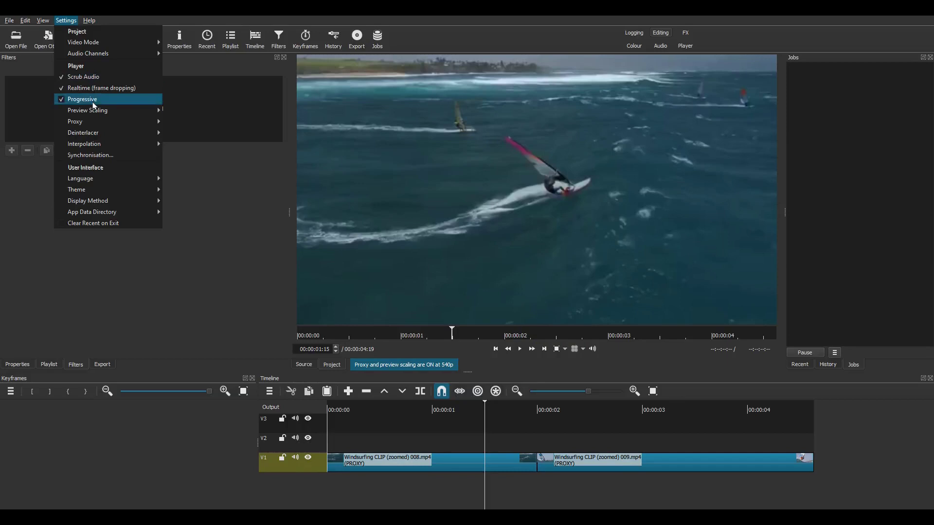
{"action": "mouse_move", "coordinate": [97, 109]}
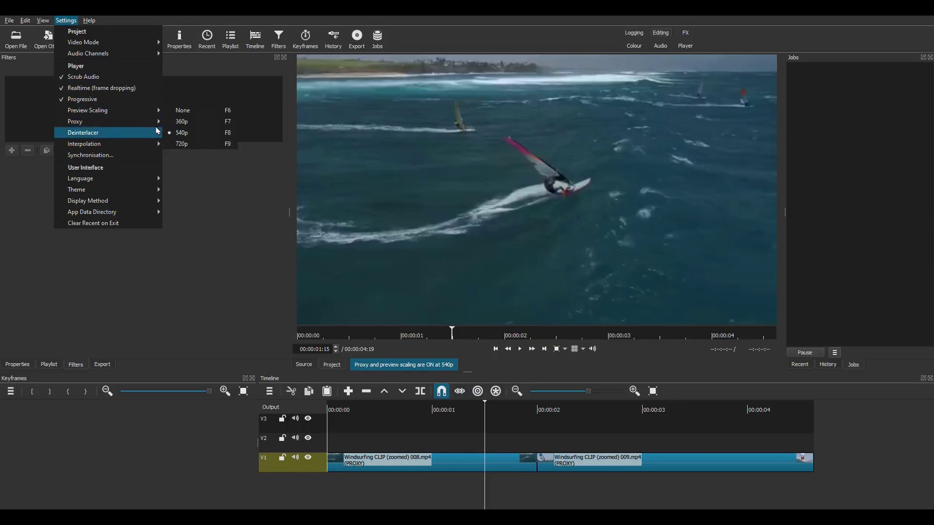
{"action": "mouse_move", "coordinate": [138, 122]}
{"action": "left_click", "coordinate": [64, 21]}
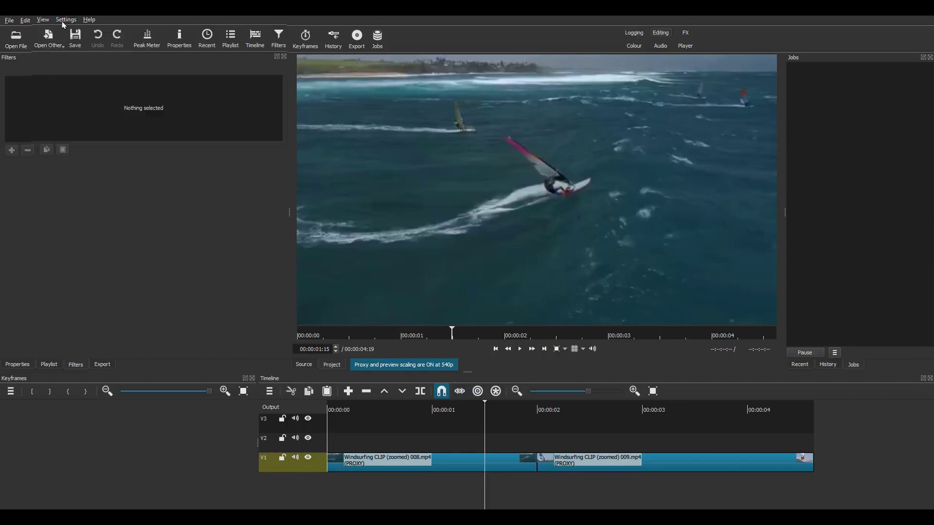
{"action": "left_click", "coordinate": [66, 20]}
{"action": "mouse_move", "coordinate": [146, 42]}
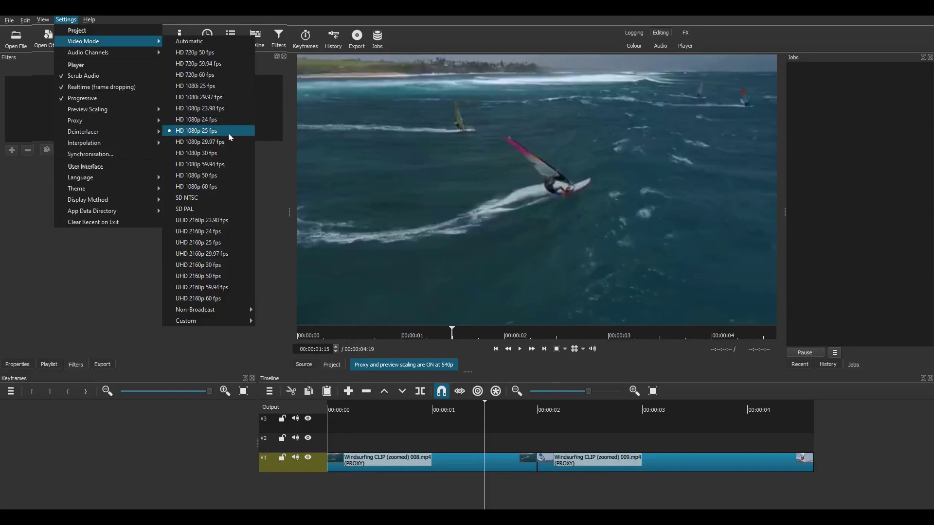
{"action": "left_click", "coordinate": [270, 159]}
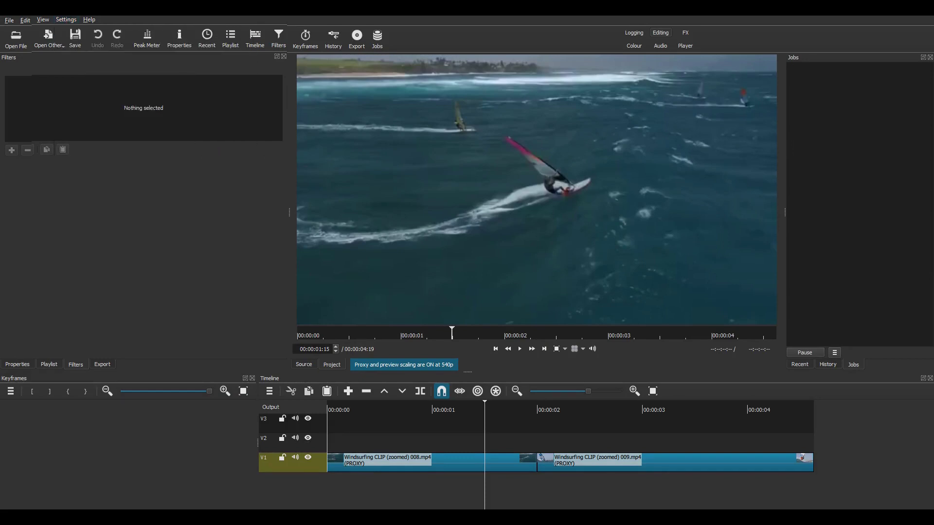
Play back across the cut between the two clips from about 00:00:01:07
{"action": "left_click", "coordinate": [457, 410]}
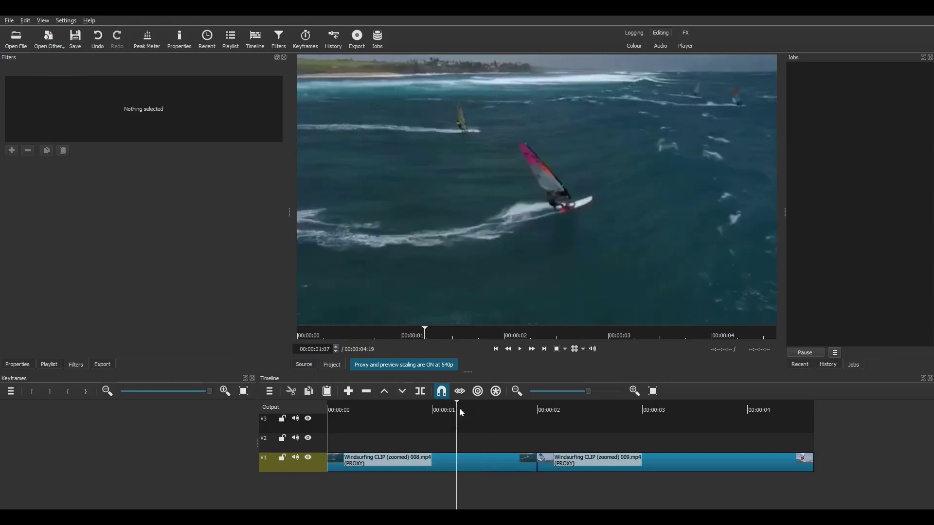
{"action": "key", "text": "space"}
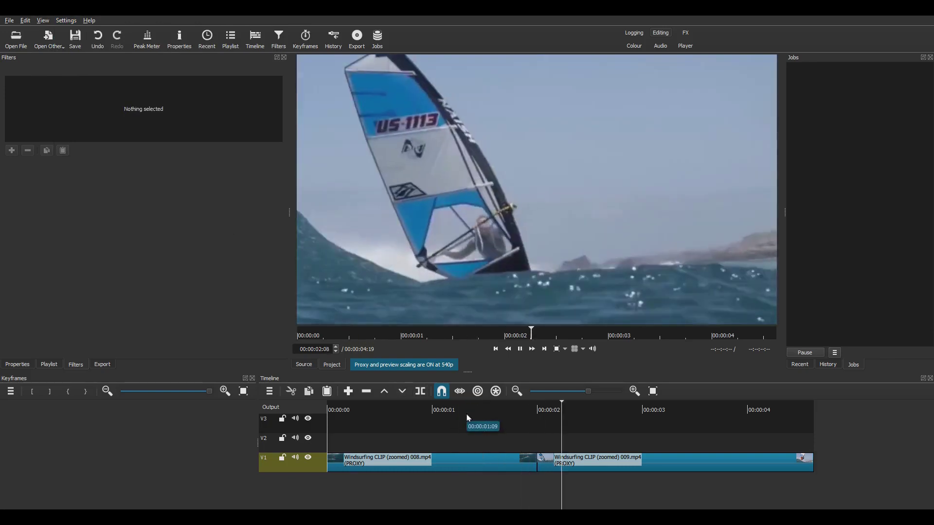
{"action": "key", "text": "space"}
{"action": "left_click", "coordinate": [460, 411]}
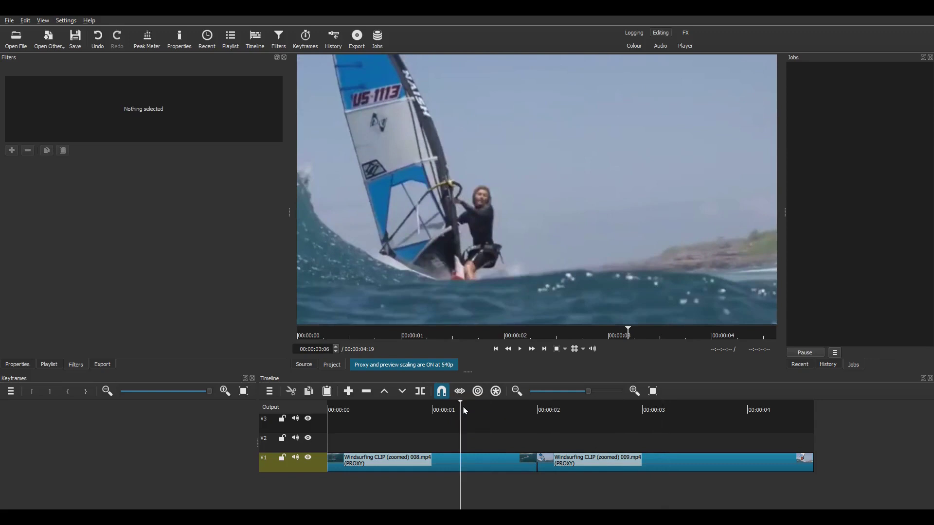
Jump to the clip boundary and step back to 00:00:01:16
{"action": "key", "text": "Down"}
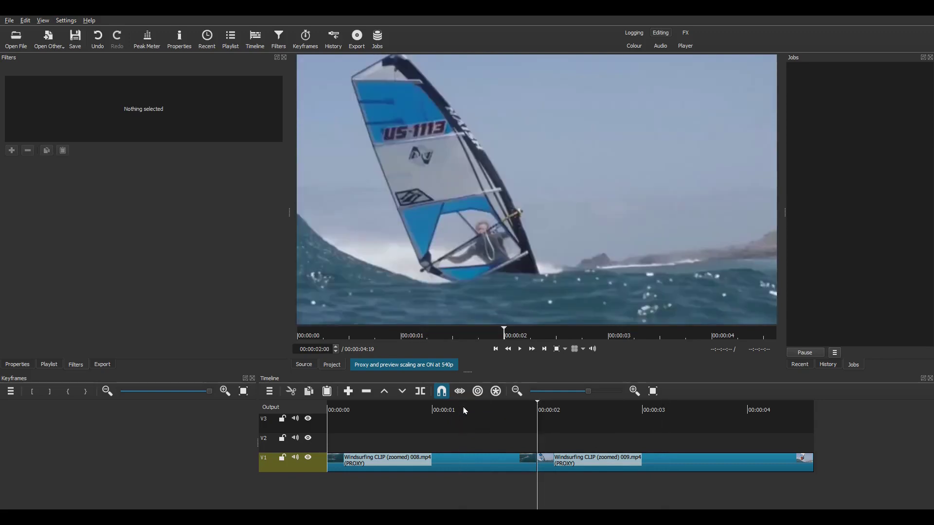
{"action": "key", "text": "Left"}
{"action": "key", "text": "Left"}
{"action": "key", "text": "Left"}
{"action": "key", "text": "Left"}
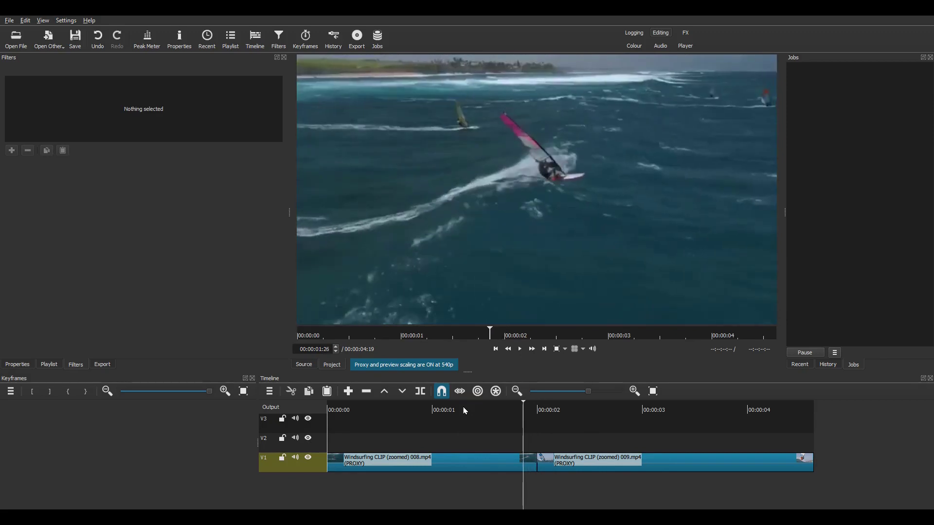
{"action": "key", "text": "Left"}
{"action": "key", "text": "Left"}
{"action": "key", "text": "Left"}
{"action": "key", "text": "Left"}
{"action": "key", "text": "Left"}
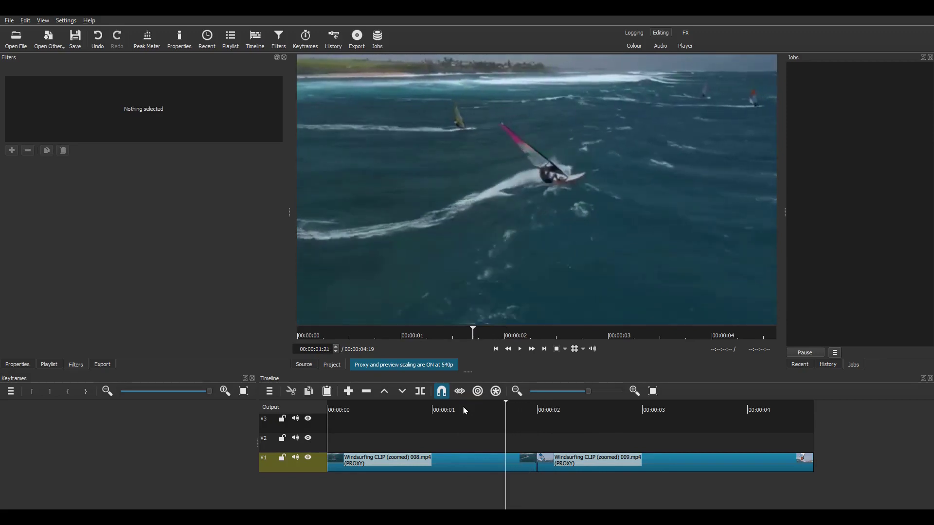
{"action": "key", "text": "Left"}
{"action": "key", "text": "Left"}
{"action": "key", "text": "Left"}
{"action": "key", "text": "Left"}
{"action": "key", "text": "Left"}
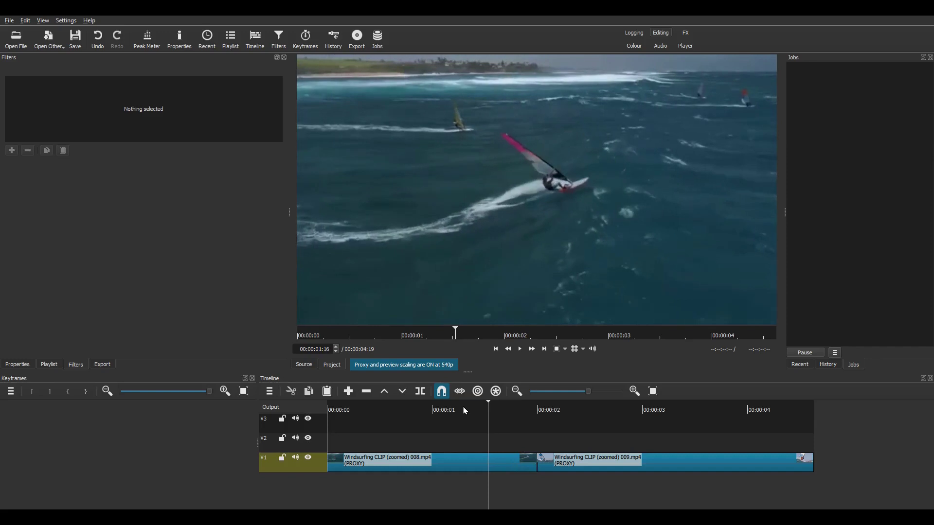
Split clip 008 at 00:00:01:16, move its tail to V2, and slide 009 left beneath it
{"action": "left_click", "coordinate": [464, 466]}
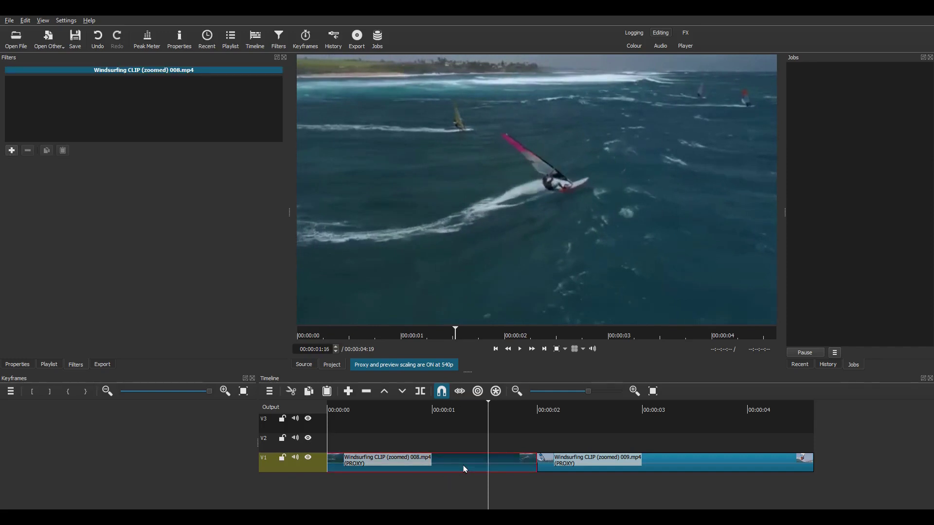
{"action": "key", "text": "s"}
{"action": "left_click_drag", "start_coordinate": [510, 462], "coordinate": [514, 446]}
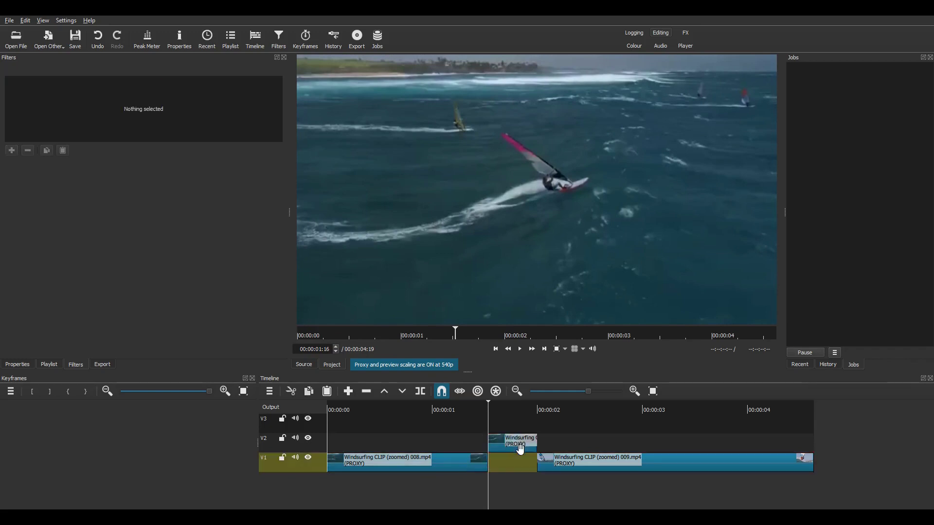
{"action": "left_click_drag", "start_coordinate": [615, 459], "coordinate": [562, 458]}
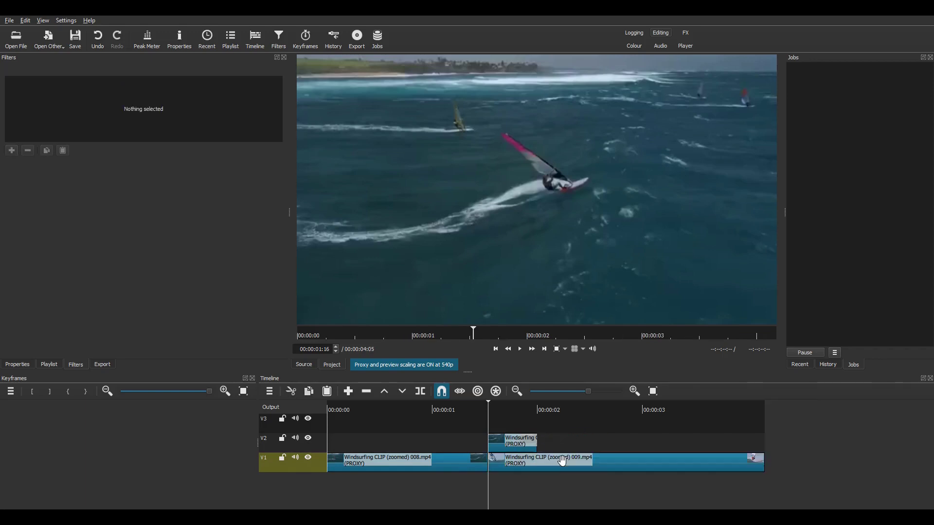
{"action": "left_click", "coordinate": [523, 444]}
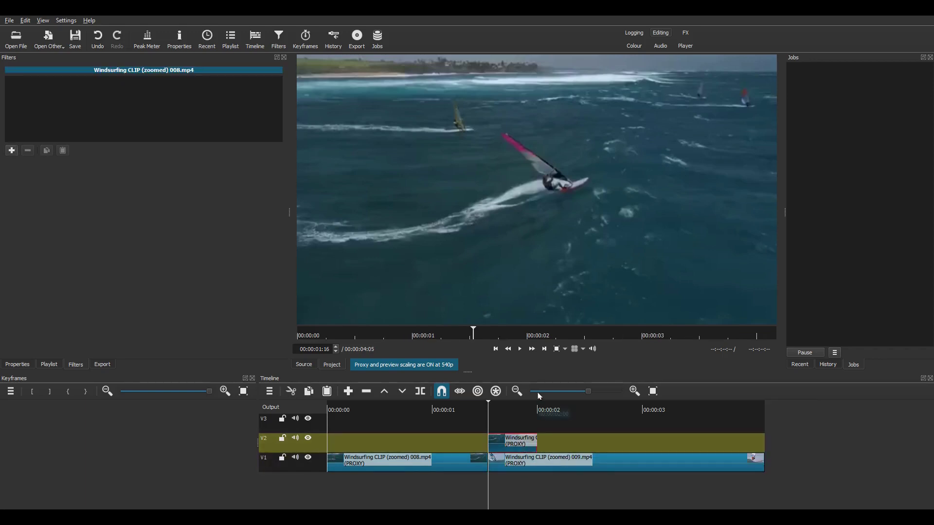
Add a Crop: Rectangle filter cropping the V2 piece to its left half with transparent padding
{"action": "left_click", "coordinate": [575, 349]}
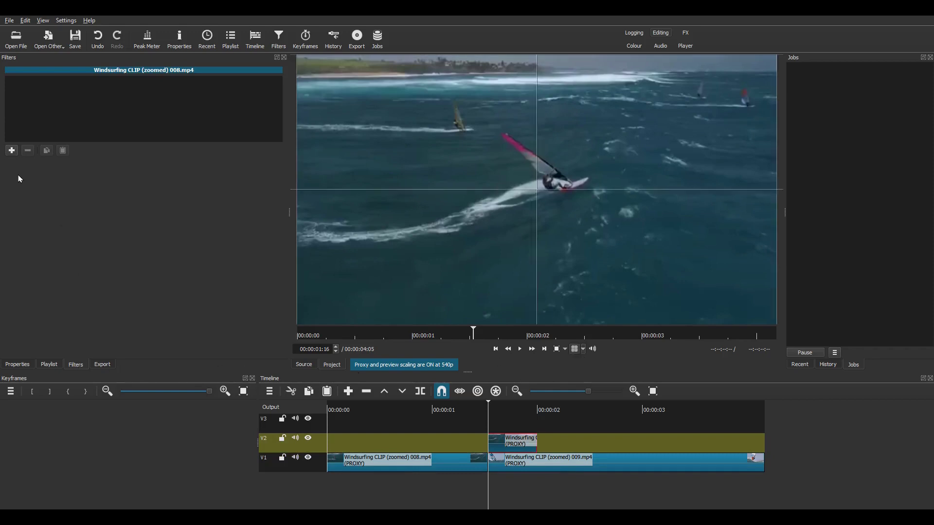
{"action": "left_click", "coordinate": [12, 151]}
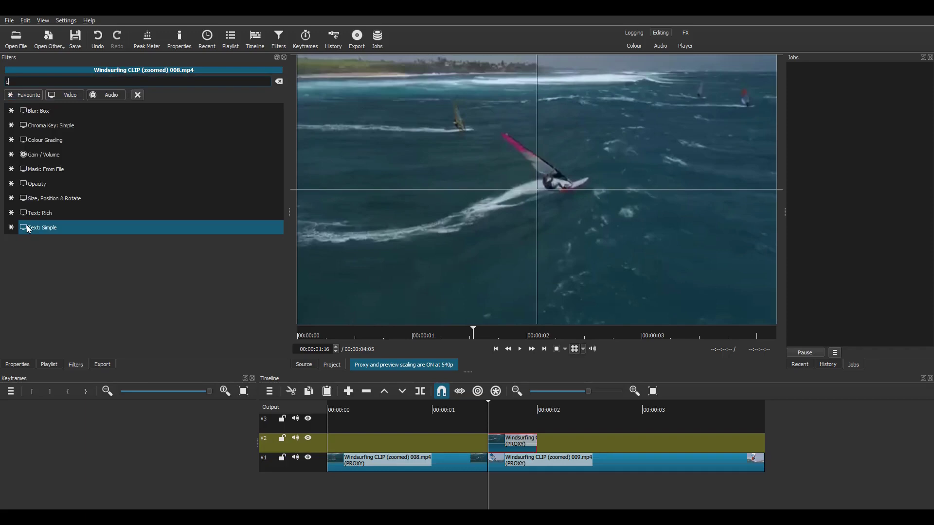
{"action": "type", "text": "crop"}
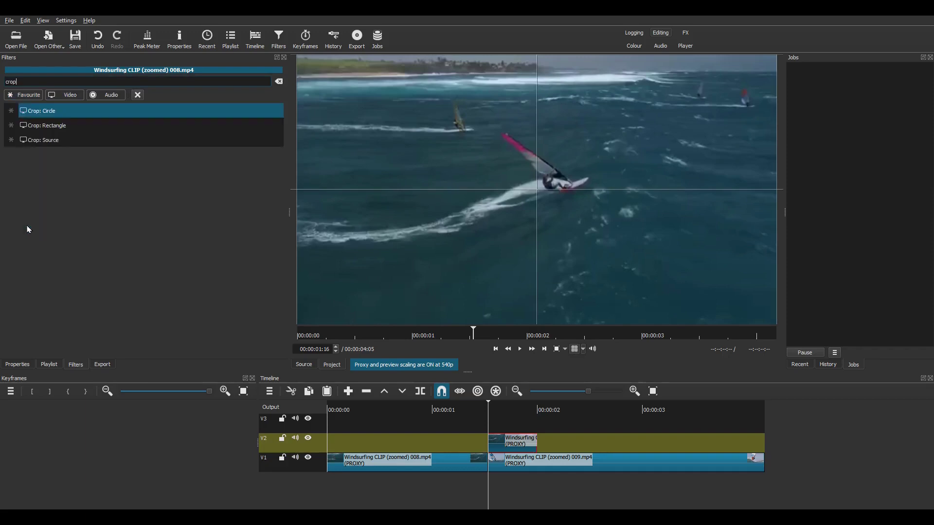
{"action": "left_click", "coordinate": [69, 126]}
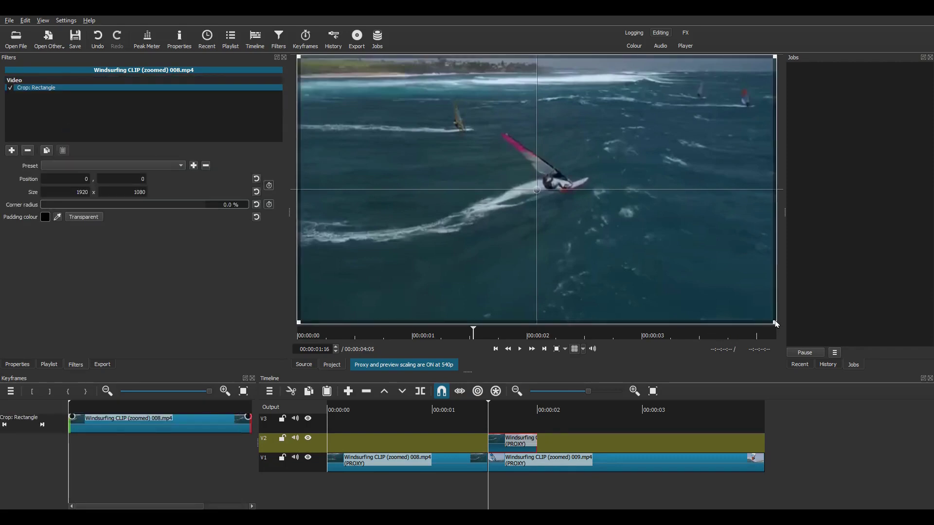
{"action": "left_click_drag", "start_coordinate": [776, 322], "coordinate": [531, 332]}
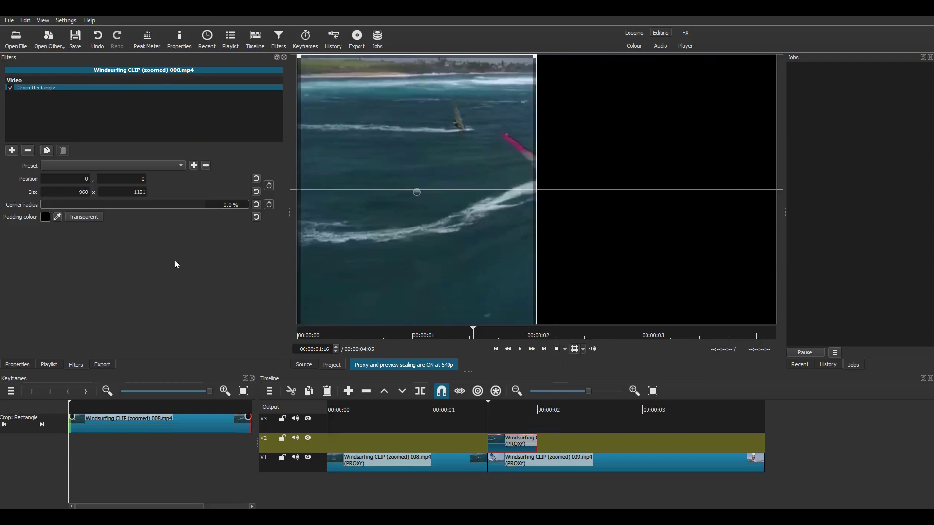
{"action": "left_click", "coordinate": [83, 217]}
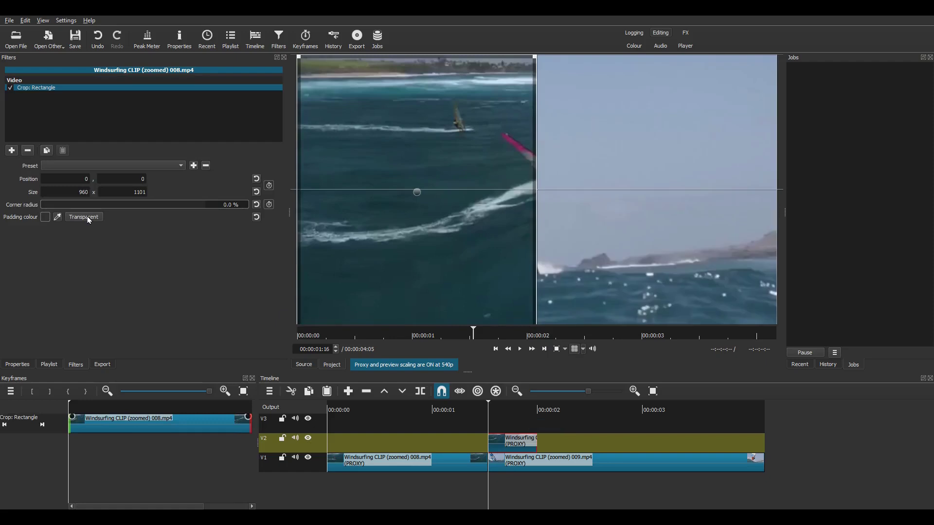
Add a Size, Position & Rotate filter to the V2 piece with an end keyframe 14 frames before its end
{"action": "left_click", "coordinate": [12, 151]}
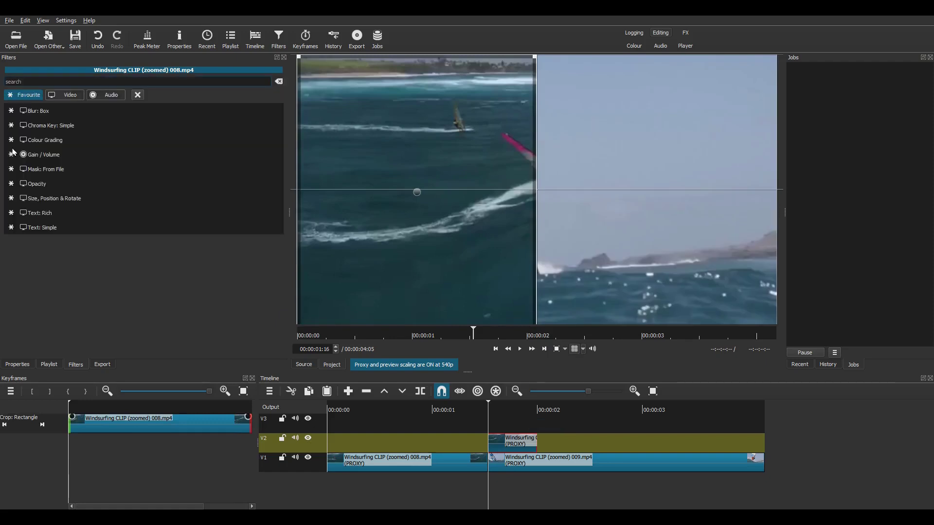
{"action": "left_click", "coordinate": [46, 200]}
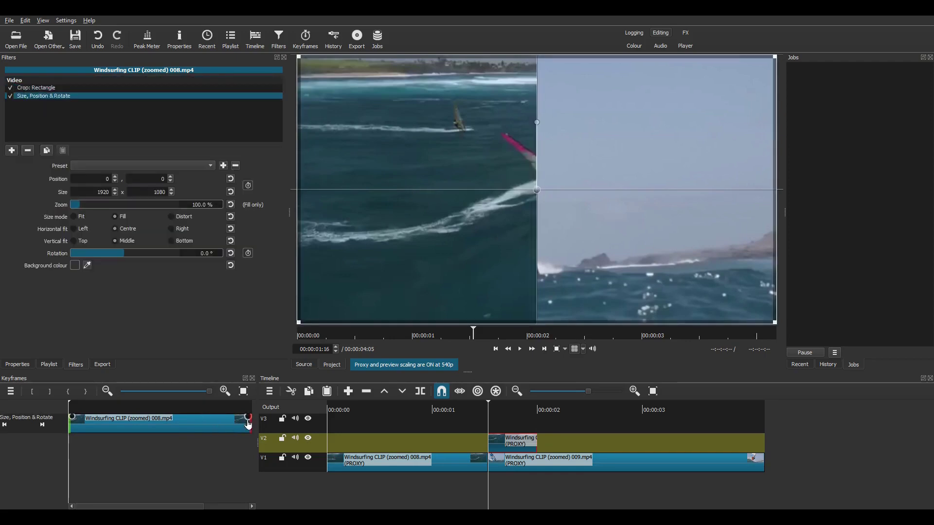
{"action": "left_click_drag", "start_coordinate": [248, 423], "coordinate": [58, 431]}
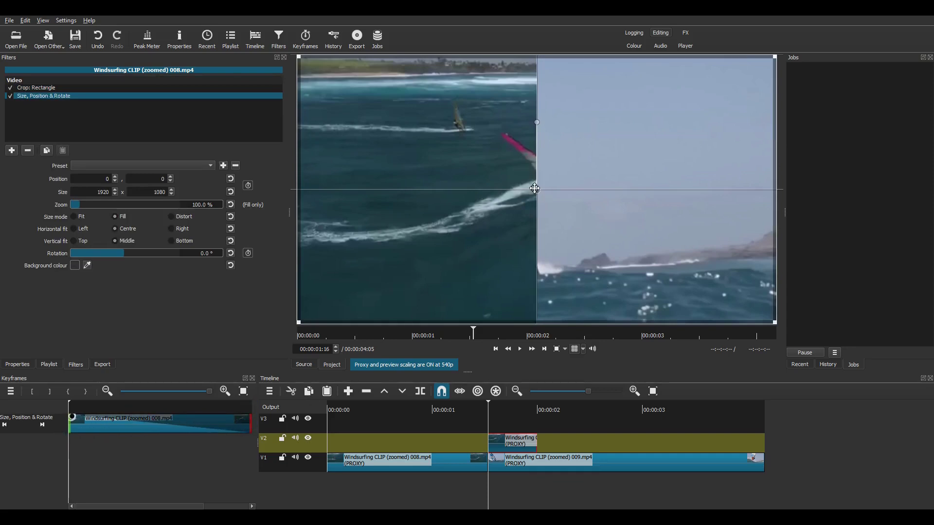
{"action": "left_click", "coordinate": [43, 426]}
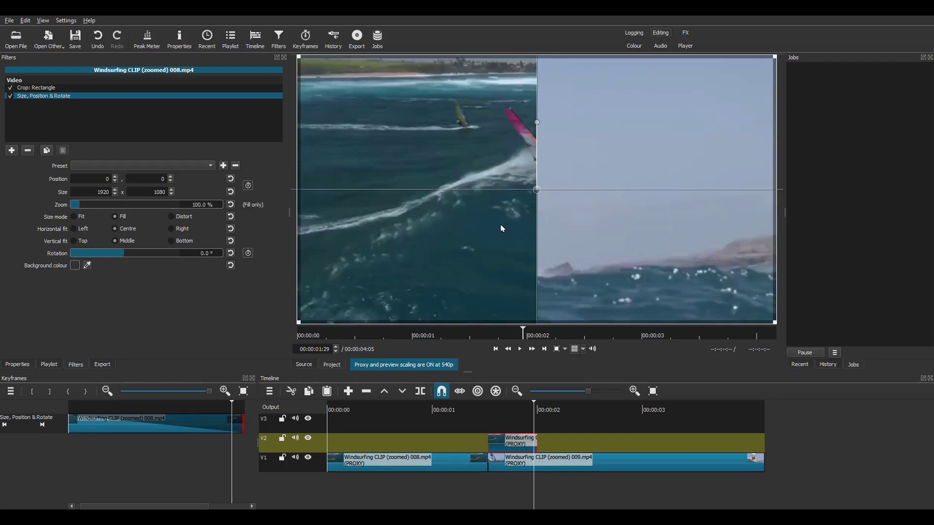
Move the piece to position -960,0 at the end keyframe and preview the slide from the start
{"action": "left_click_drag", "start_coordinate": [535, 190], "coordinate": [299, 195]}
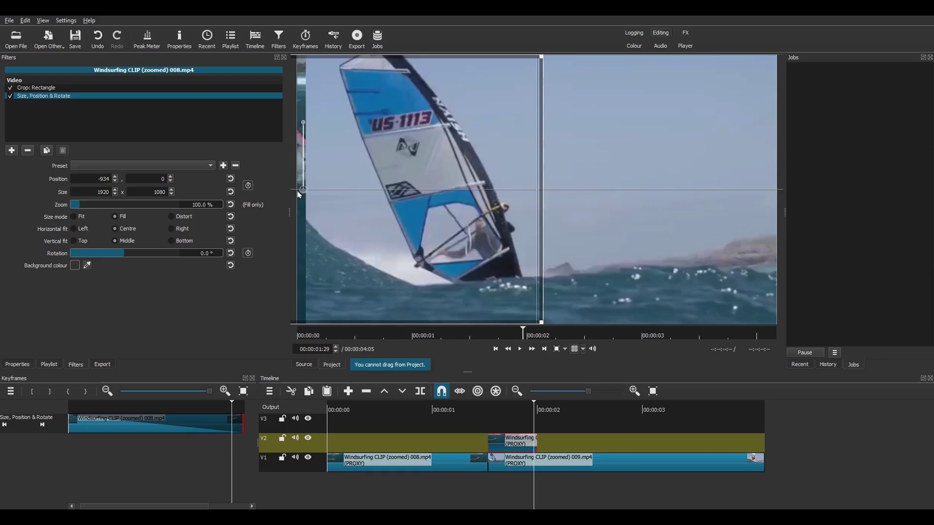
{"action": "left_click_drag", "start_coordinate": [299, 194], "coordinate": [294, 191]}
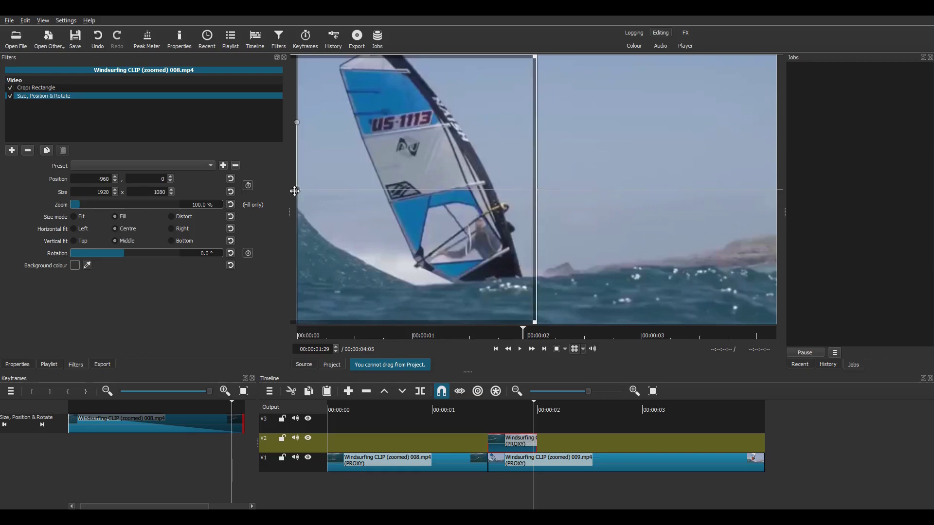
{"action": "left_click", "coordinate": [475, 411]}
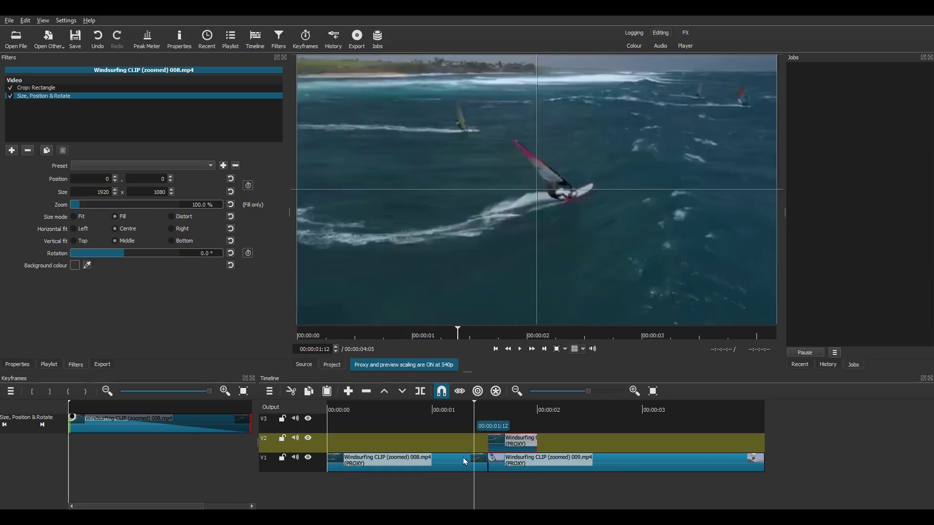
{"action": "left_click_drag", "start_coordinate": [474, 411], "coordinate": [583, 411]}
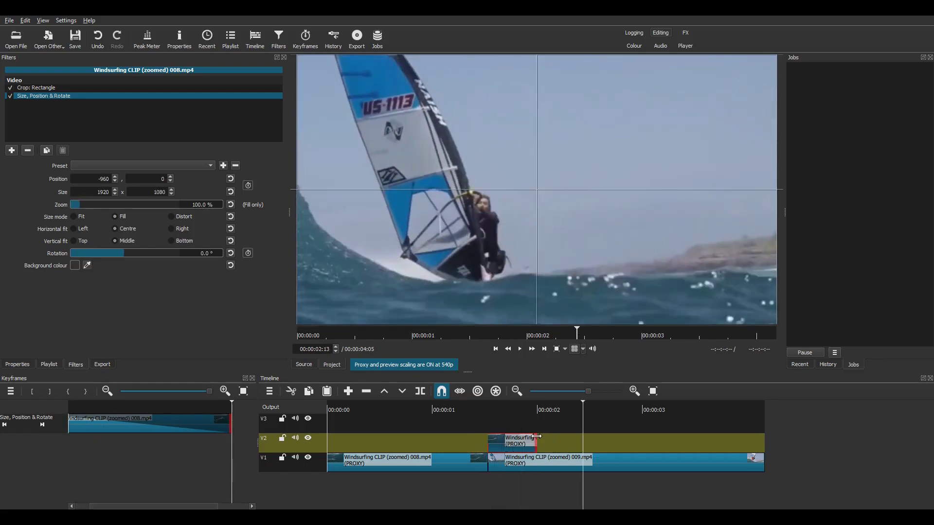
Paste a copy of the half-clip onto track V3, aligned above the original
{"action": "key", "text": "ctrl+v"}
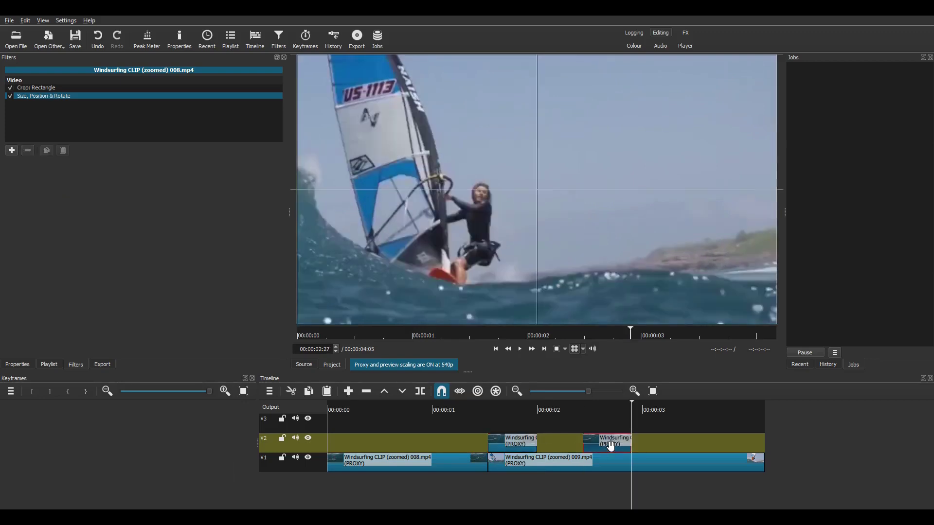
{"action": "left_click_drag", "start_coordinate": [613, 428], "coordinate": [496, 419]}
{"action": "left_click", "coordinate": [476, 411]}
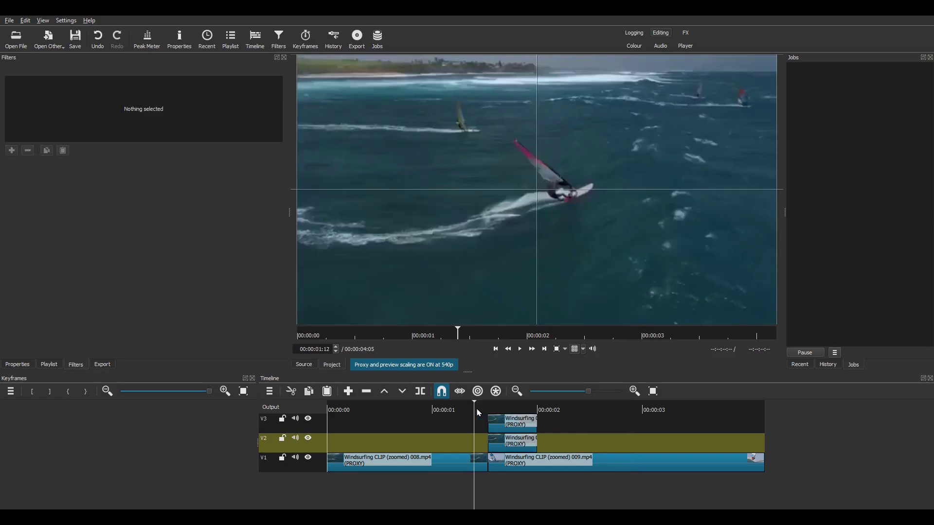
Set the copy's crop to the right half: position 960,0, size 960 x 1080
{"action": "left_click", "coordinate": [488, 411]}
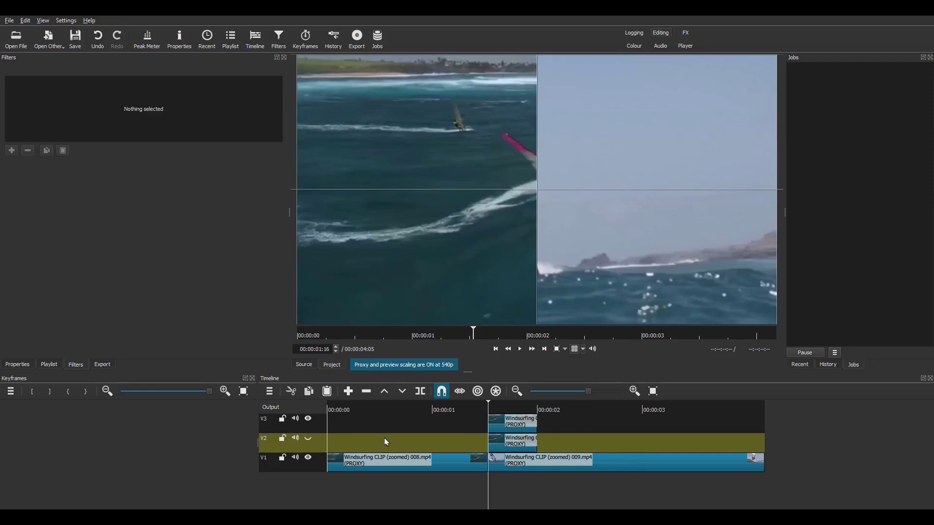
{"action": "left_click", "coordinate": [522, 421]}
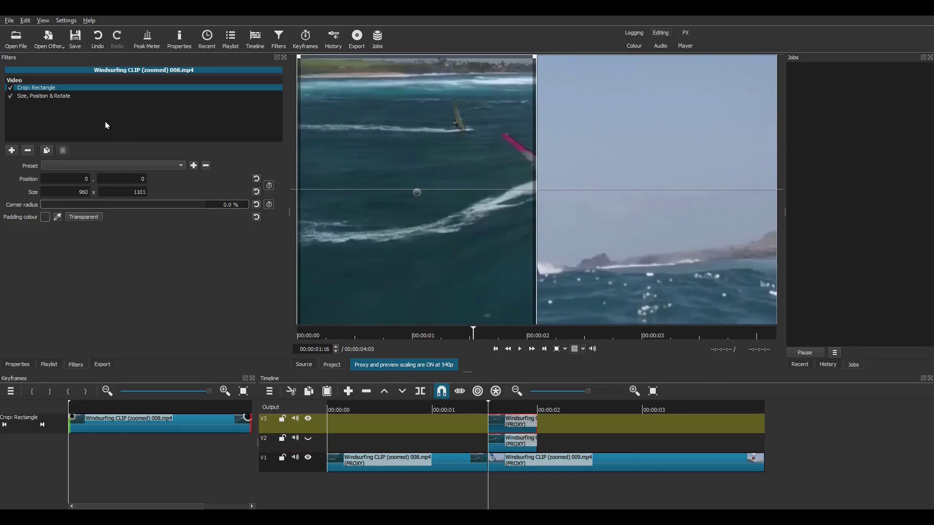
{"action": "left_click_drag", "start_coordinate": [419, 192], "coordinate": [664, 188]}
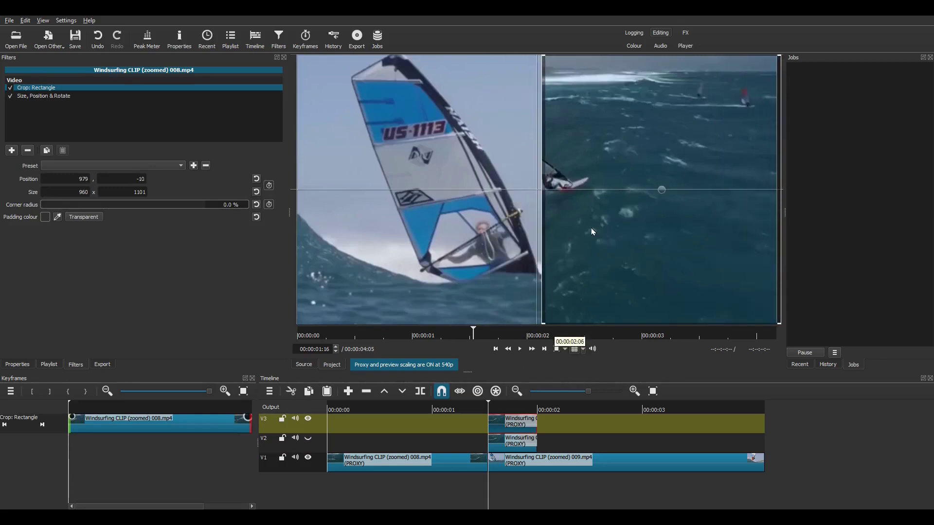
{"action": "mouse_move", "coordinate": [543, 57]}
{"action": "left_mouse_down"}
{"action": "mouse_move", "coordinate": [550, 72]}
{"action": "mouse_move", "coordinate": [538, 55]}
{"action": "left_mouse_up"}
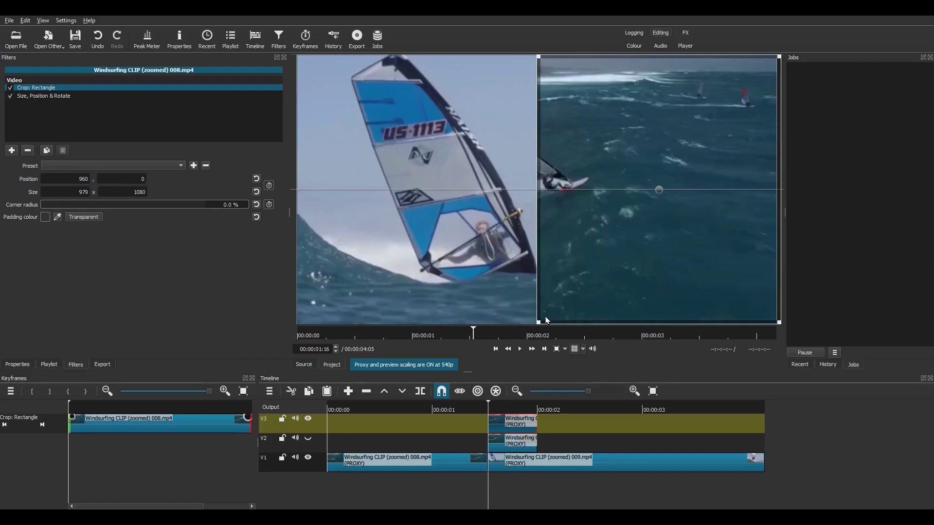
{"action": "left_click_drag", "start_coordinate": [779, 321], "coordinate": [775, 322]}
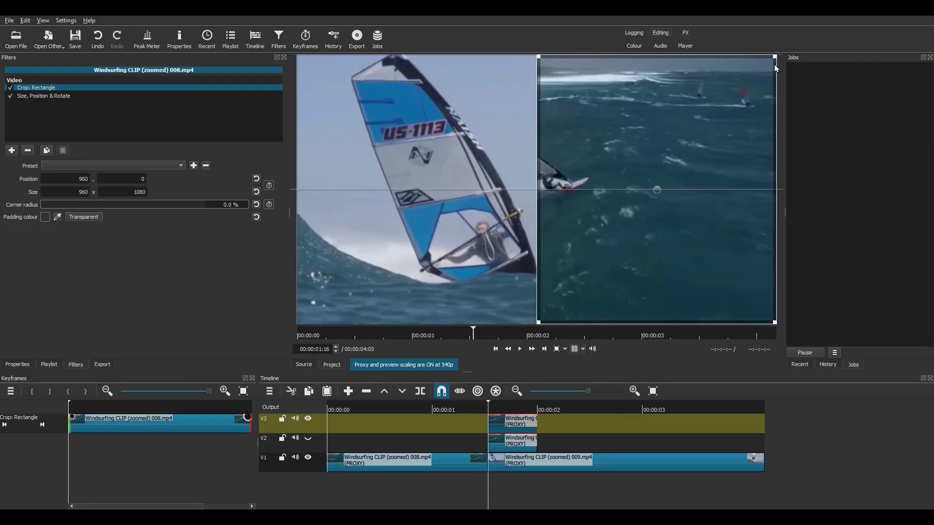
Keyframe the V3 copy to position 960,0 at the end so it slides off right, then play it
{"action": "left_click", "coordinate": [37, 97]}
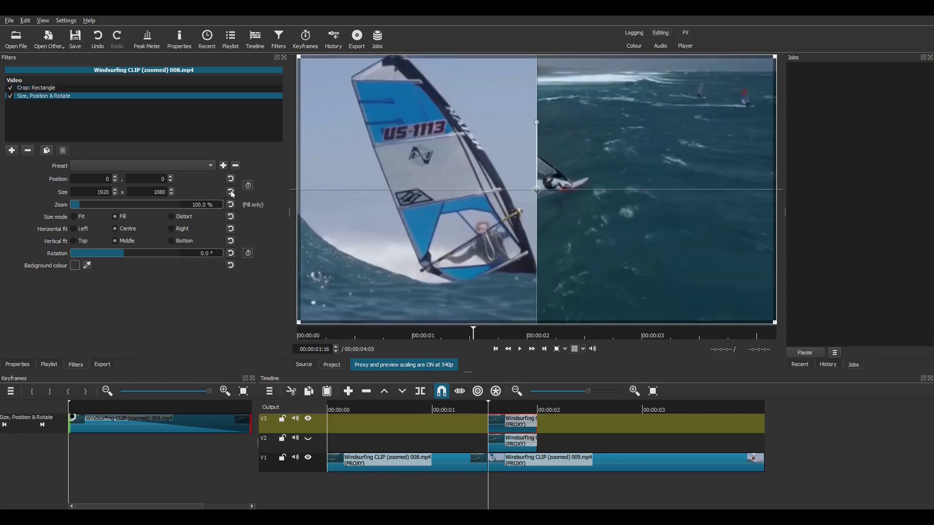
{"action": "left_click", "coordinate": [41, 425]}
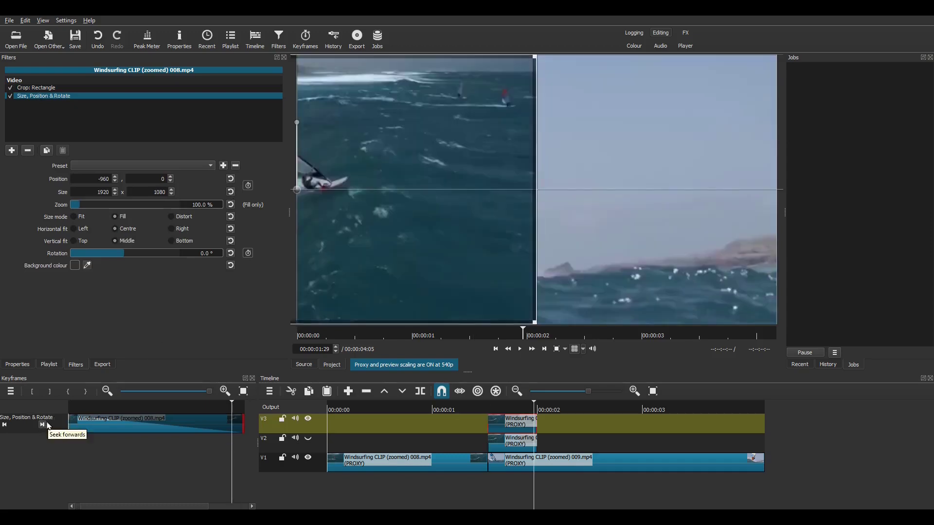
{"action": "left_click_drag", "start_coordinate": [297, 189], "coordinate": [778, 192]}
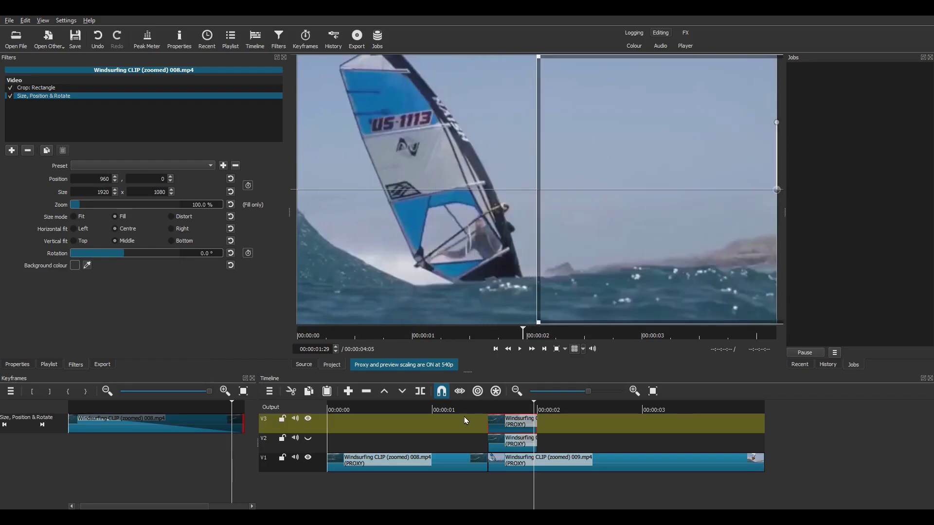
{"action": "left_click", "coordinate": [479, 417]}
{"action": "key", "text": "space"}
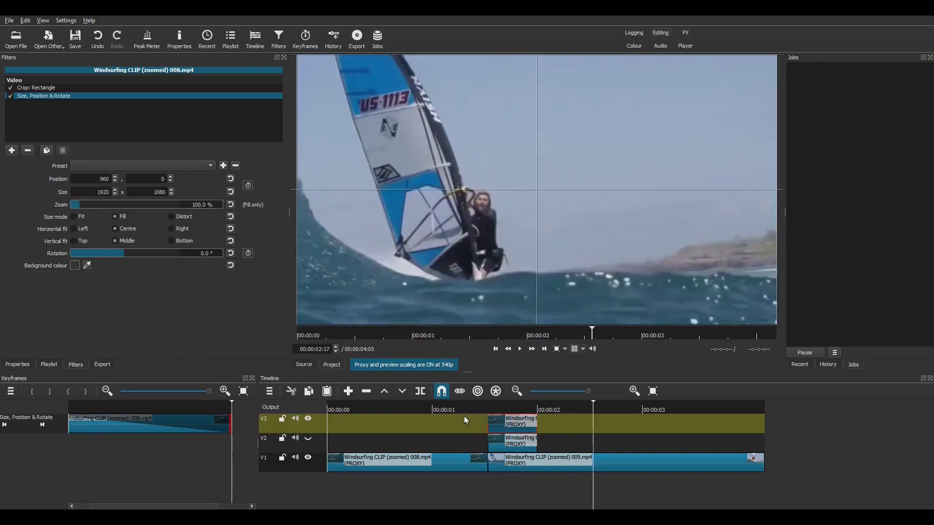
{"action": "key", "text": "space"}
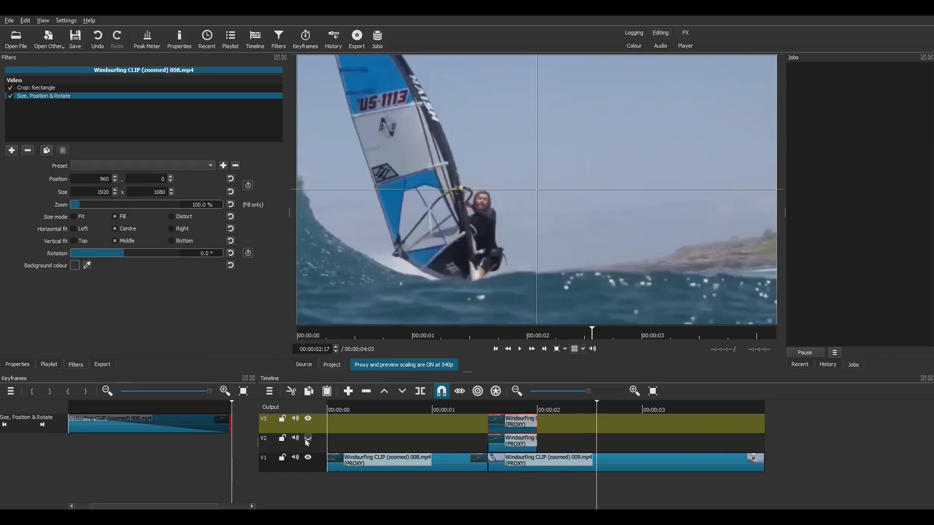
Play the doorway transition from just before it, then bring up the export settings
{"action": "left_click", "coordinate": [395, 411]}
{"action": "key", "text": "space"}
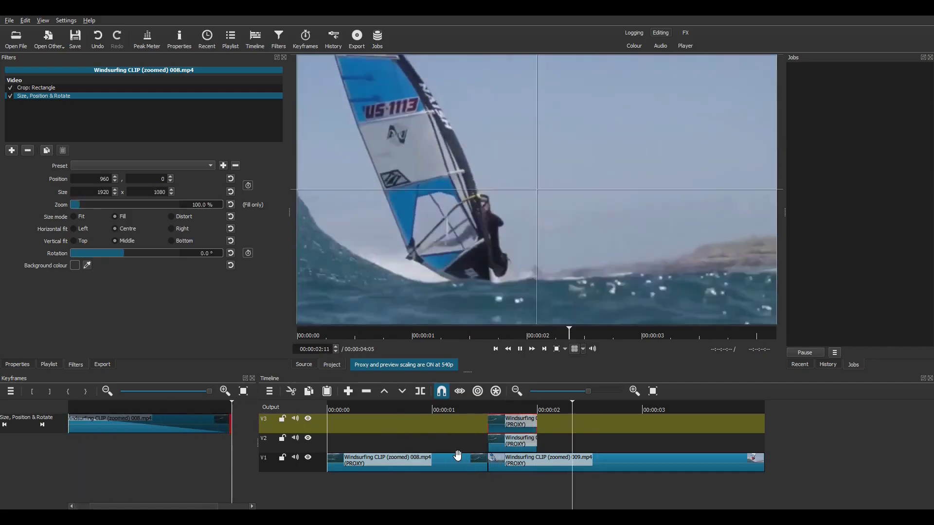
{"action": "key", "text": "space"}
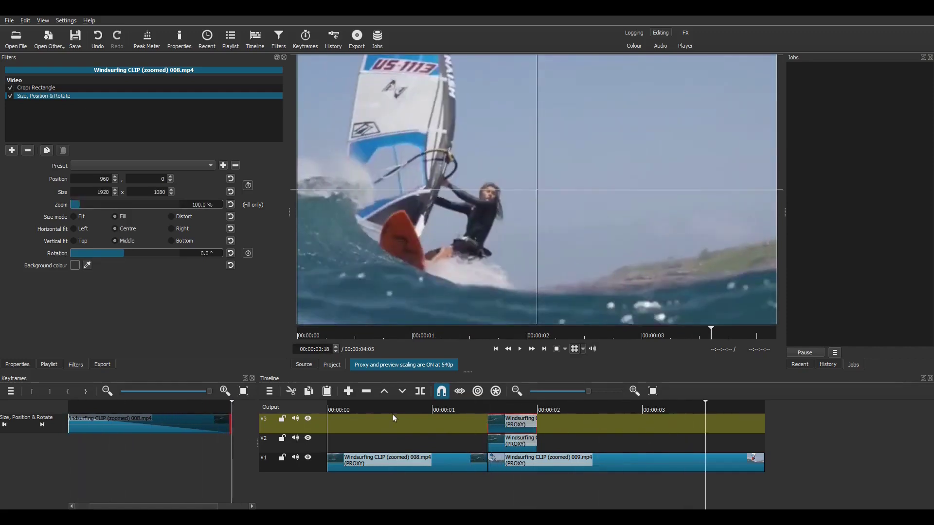
{"action": "left_click", "coordinate": [102, 366]}
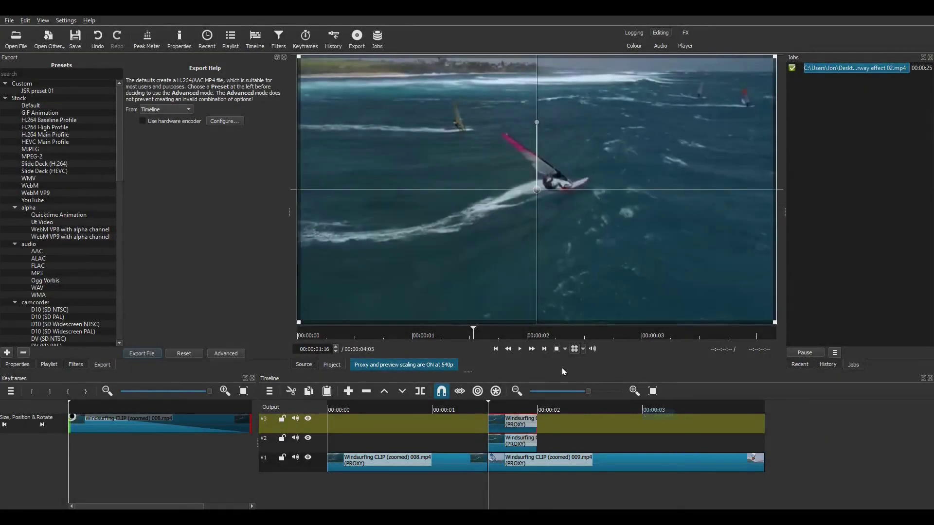
Extend both half-clips on V2 and V3 to start at 00:00:01:08
{"action": "key", "text": "Left"}
{"action": "key", "text": "Left"}
{"action": "key", "text": "Left"}
{"action": "key", "text": "Left"}
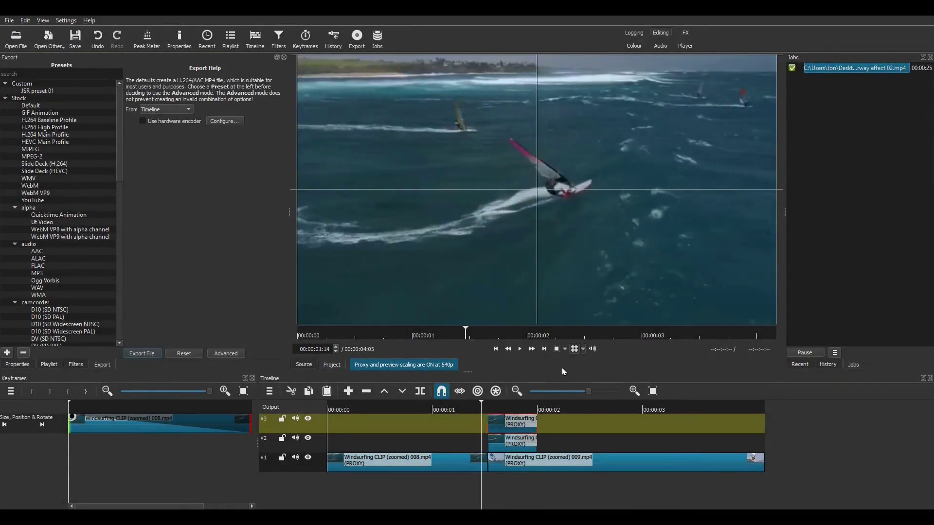
{"action": "key", "text": "Left"}
{"action": "key", "text": "Left"}
{"action": "key", "text": "Left"}
{"action": "key", "text": "Left"}
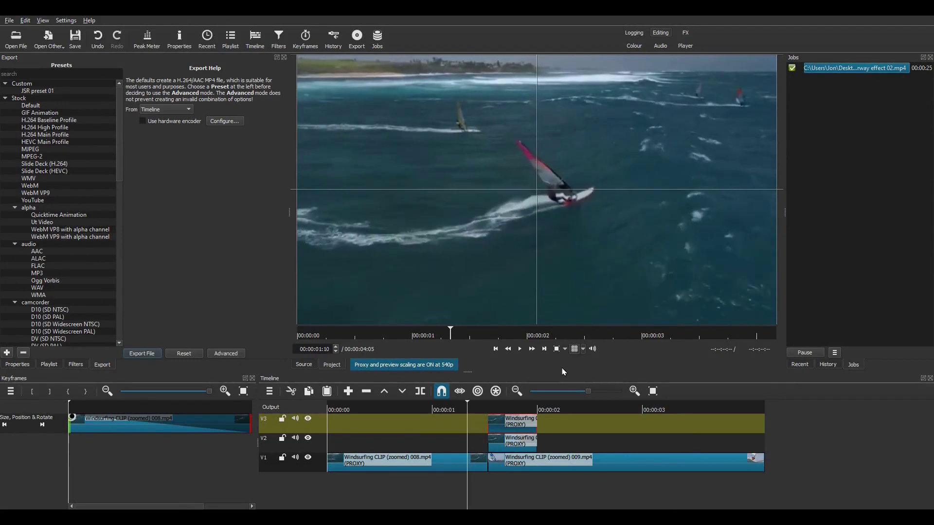
{"action": "left_click", "coordinate": [489, 447]}
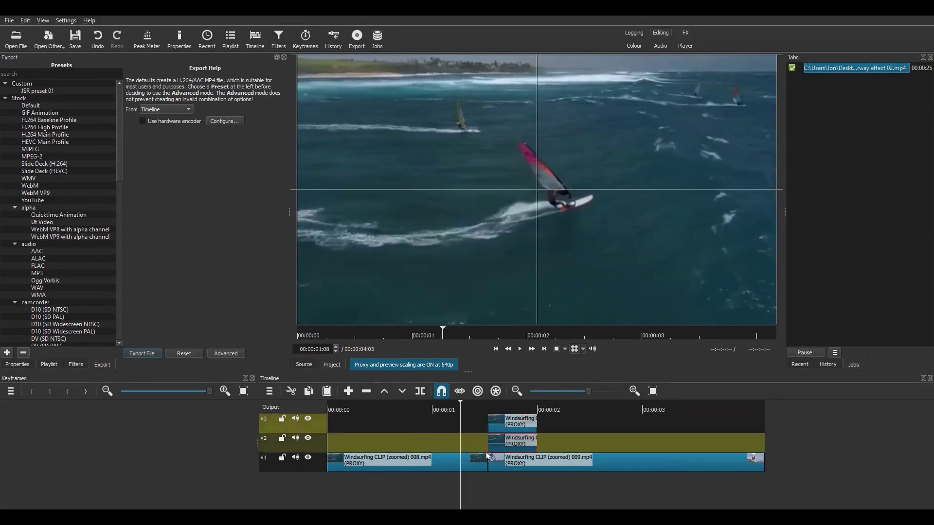
{"action": "left_click_drag", "start_coordinate": [490, 447], "coordinate": [461, 428]}
{"action": "left_click", "coordinate": [509, 427]}
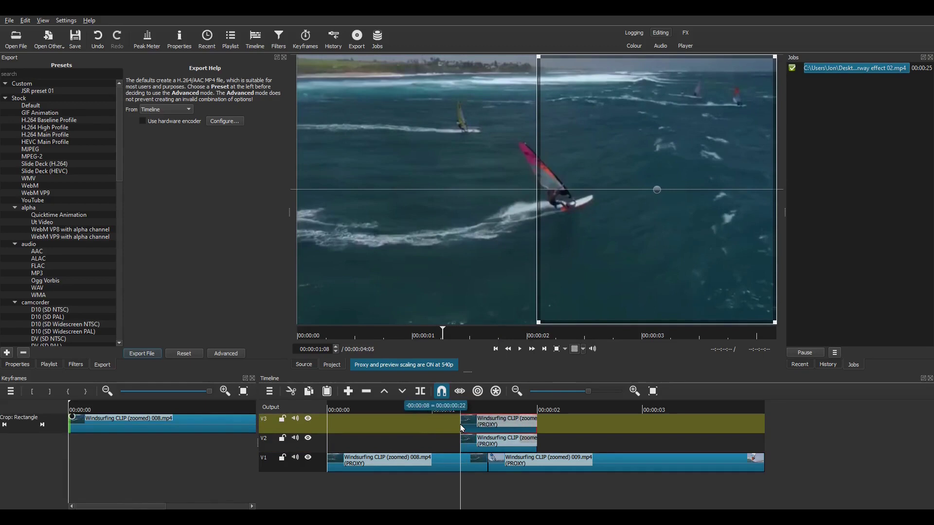
Trim clip 008 to end at 00:00:01:08 and slide clip 009 back to close the gap
{"action": "left_click", "coordinate": [474, 462]}
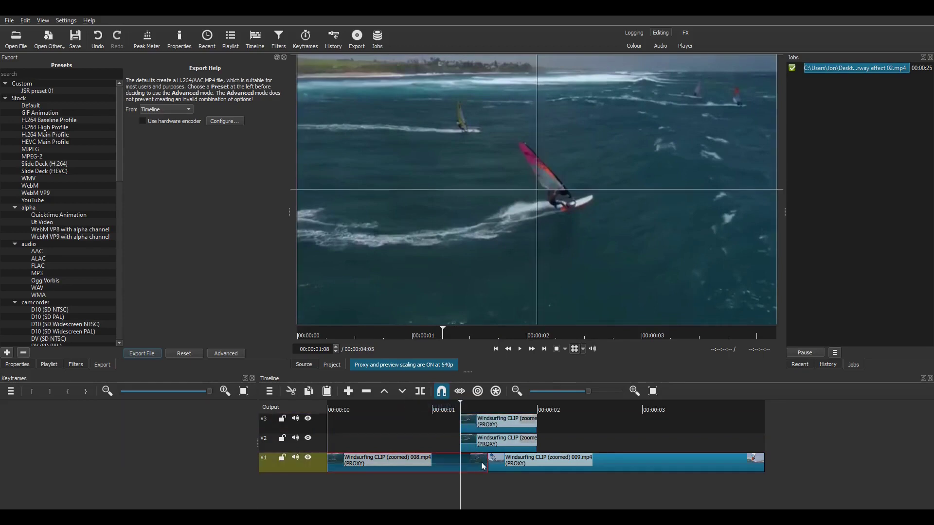
{"action": "left_click_drag", "start_coordinate": [487, 460], "coordinate": [460, 461]}
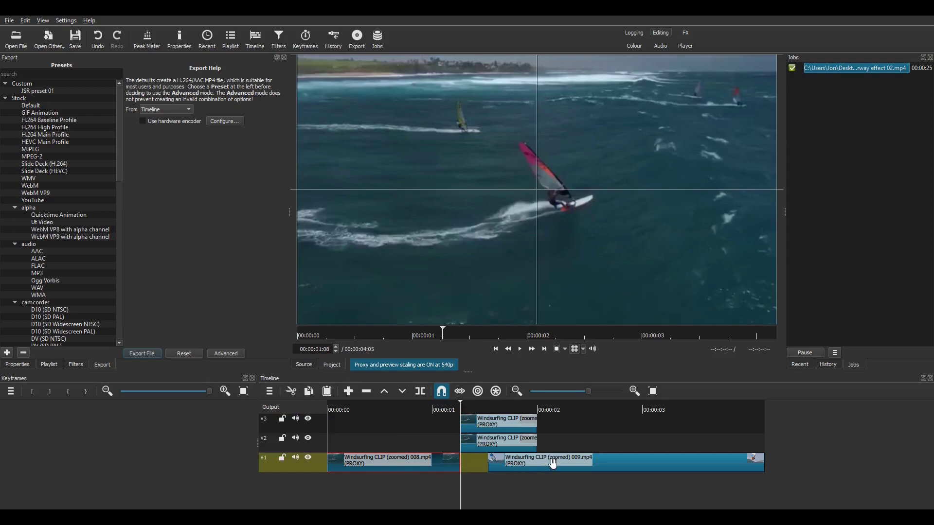
{"action": "left_click_drag", "start_coordinate": [547, 459], "coordinate": [511, 460]}
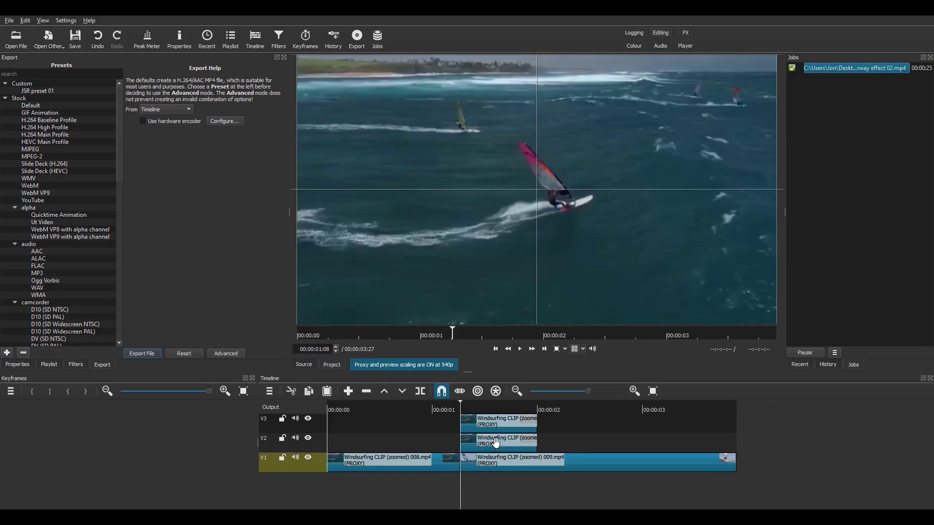
{"action": "left_click", "coordinate": [496, 443]}
Move the left half-clip's first Size, Position & Rotate keyframe to its new clip start
{"action": "left_click", "coordinate": [76, 365]}
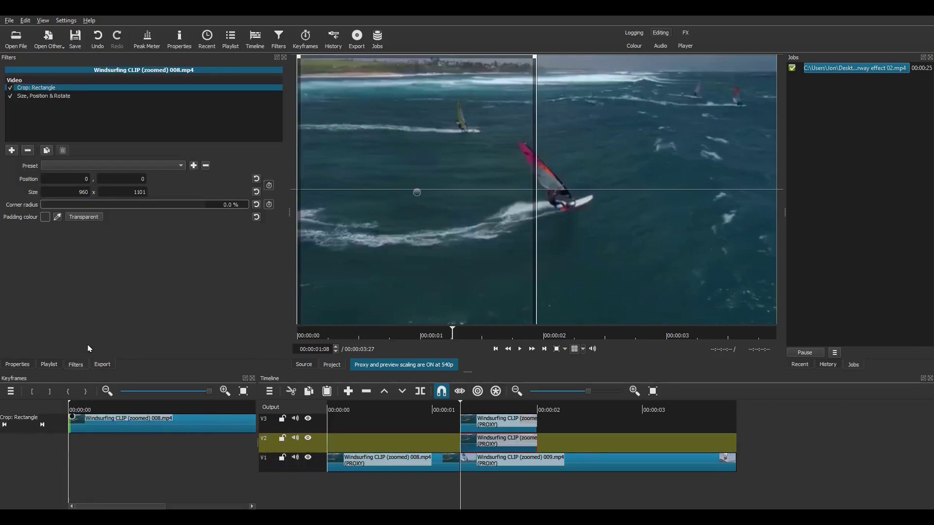
{"action": "left_click", "coordinate": [70, 98]}
{"action": "key", "text": "Right"}
{"action": "key", "text": "Right"}
{"action": "key", "text": "Right"}
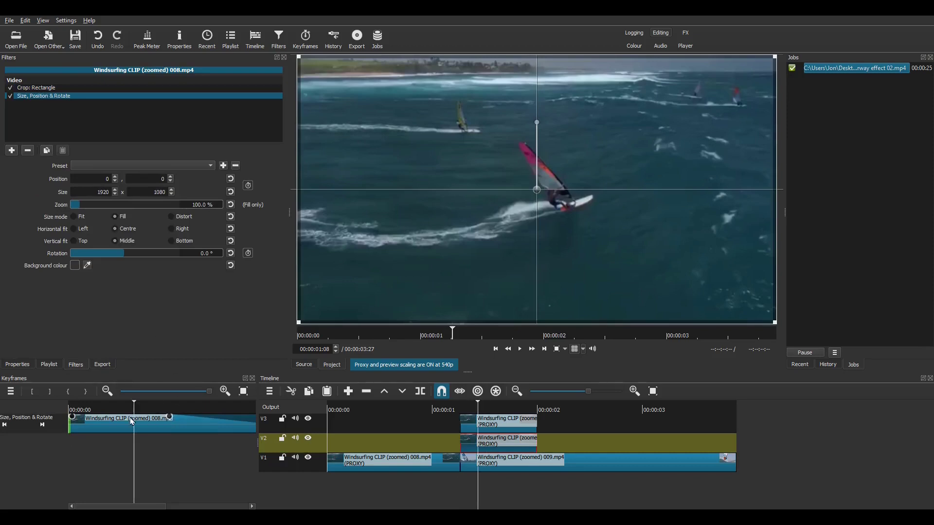
{"action": "left_click_drag", "start_coordinate": [155, 424], "coordinate": [67, 434]}
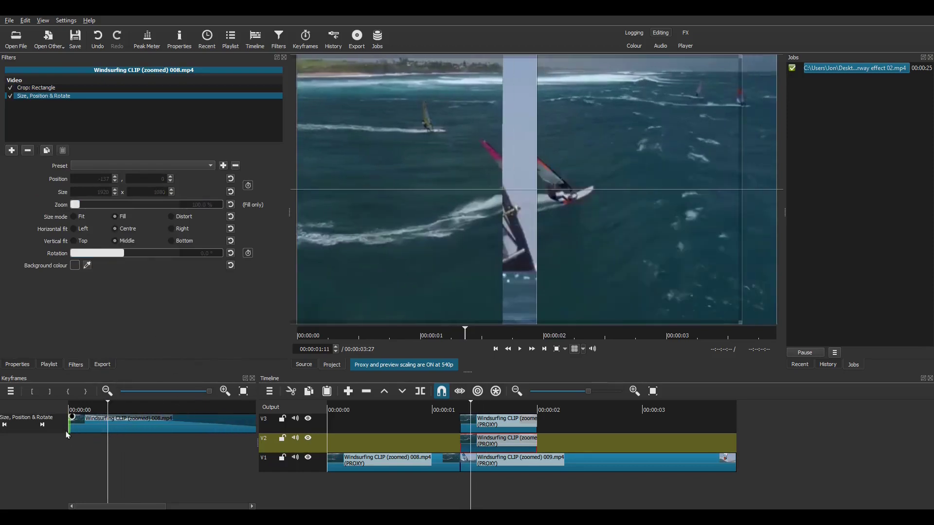
Move the right half-clip's first slide keyframe to its new clip start as well
{"action": "left_click", "coordinate": [493, 427]}
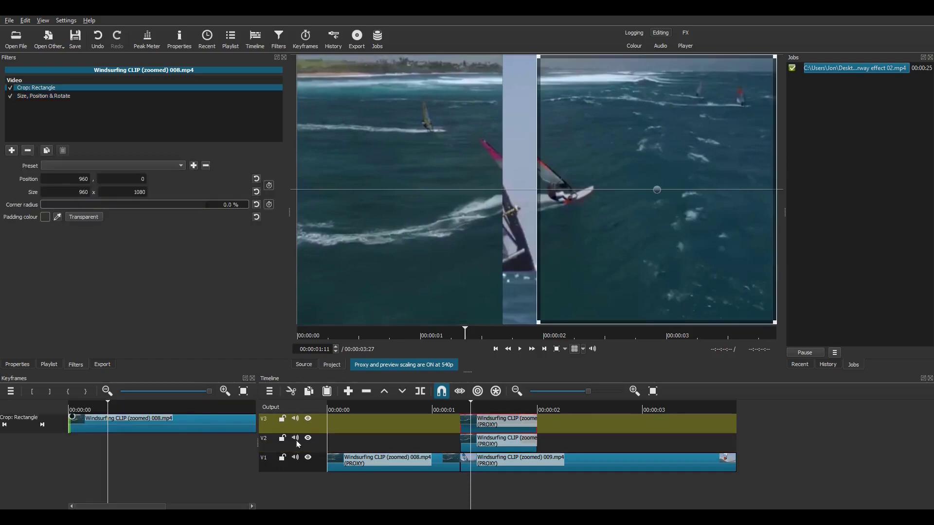
{"action": "left_click", "coordinate": [59, 98]}
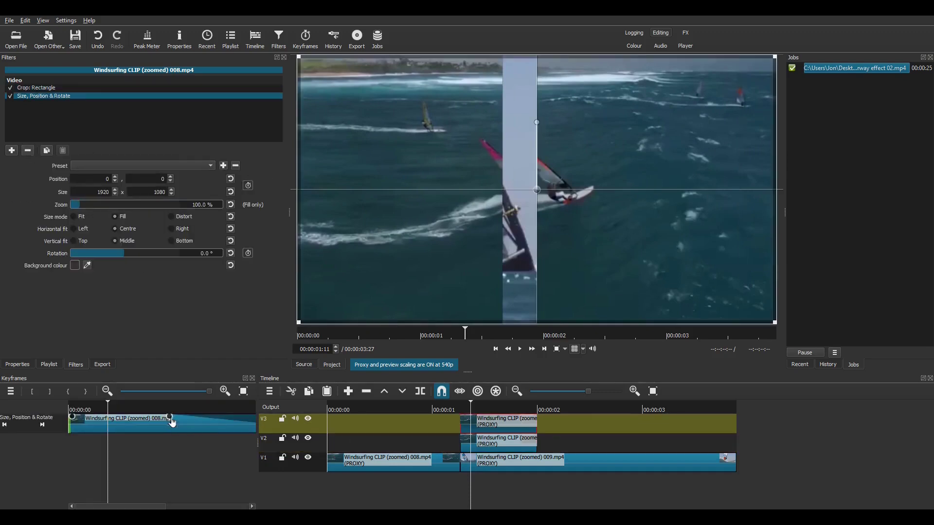
{"action": "left_click_drag", "start_coordinate": [172, 423], "coordinate": [57, 427]}
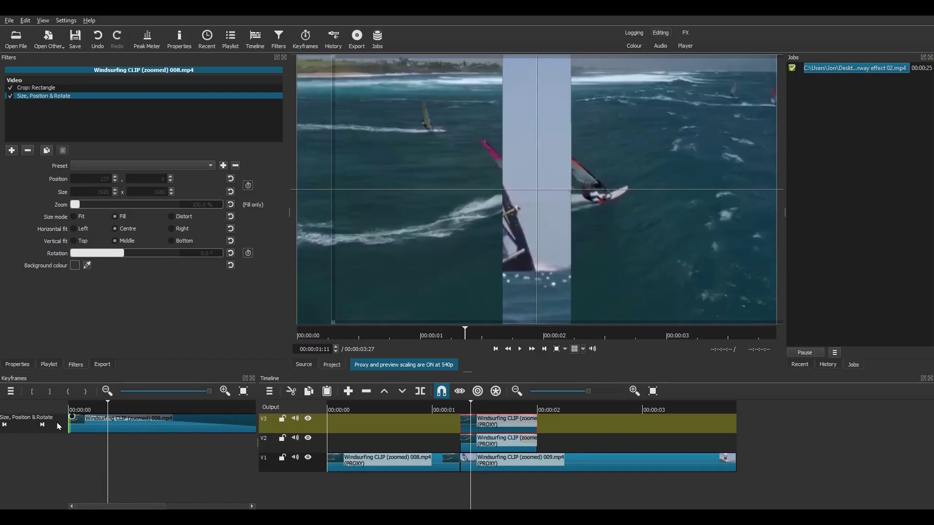
{"action": "left_click", "coordinate": [416, 410]}
{"action": "key", "text": "space"}
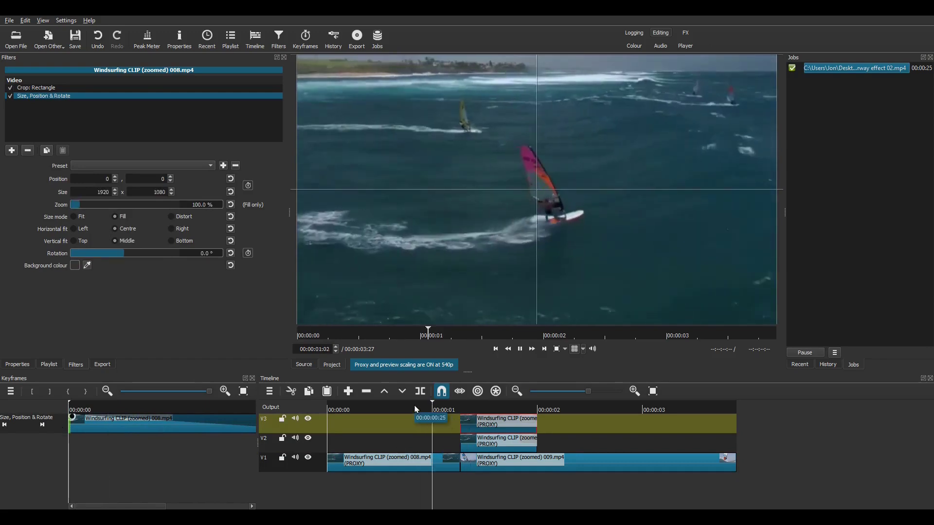